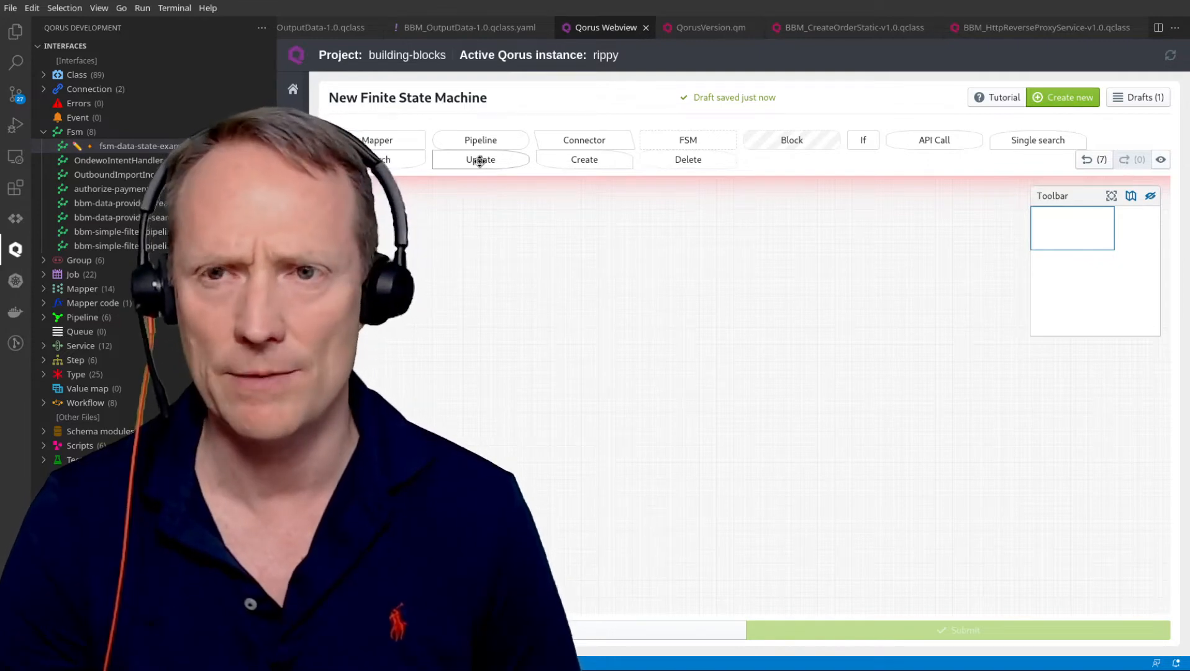
Drop an Update item onto the FSM canvas to create State 1.
left_click_drag(479, 161, 486, 236)
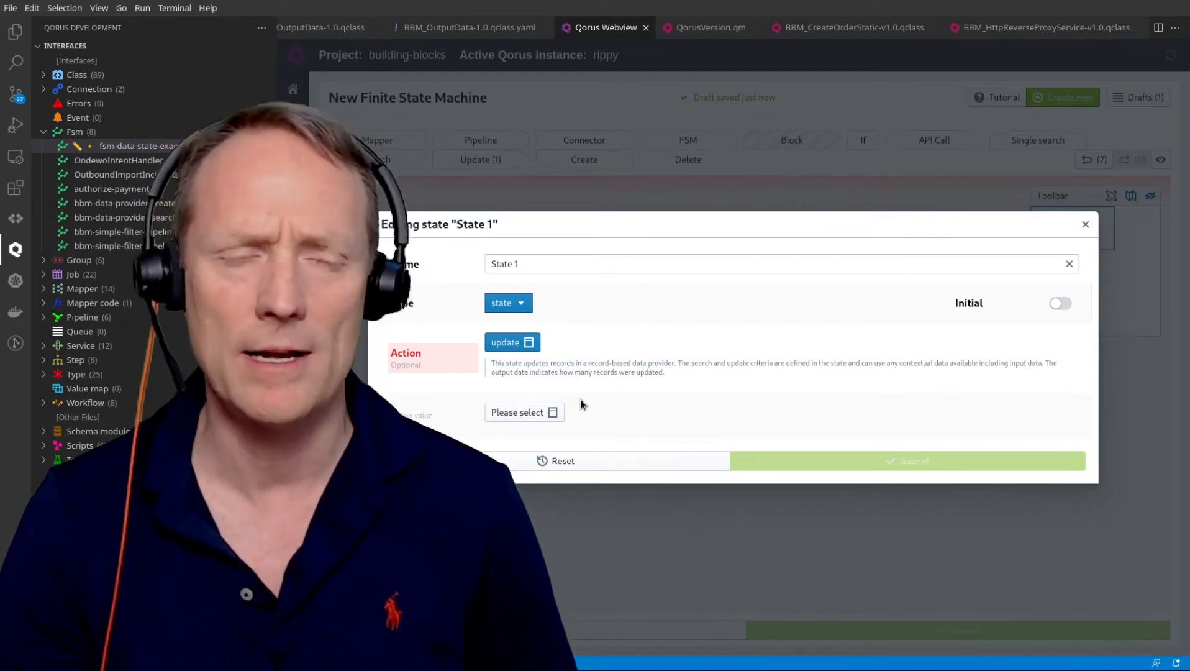
Choose connection, sfrests-demo, then Account as State 1's update data provider.
left_click(511, 412)
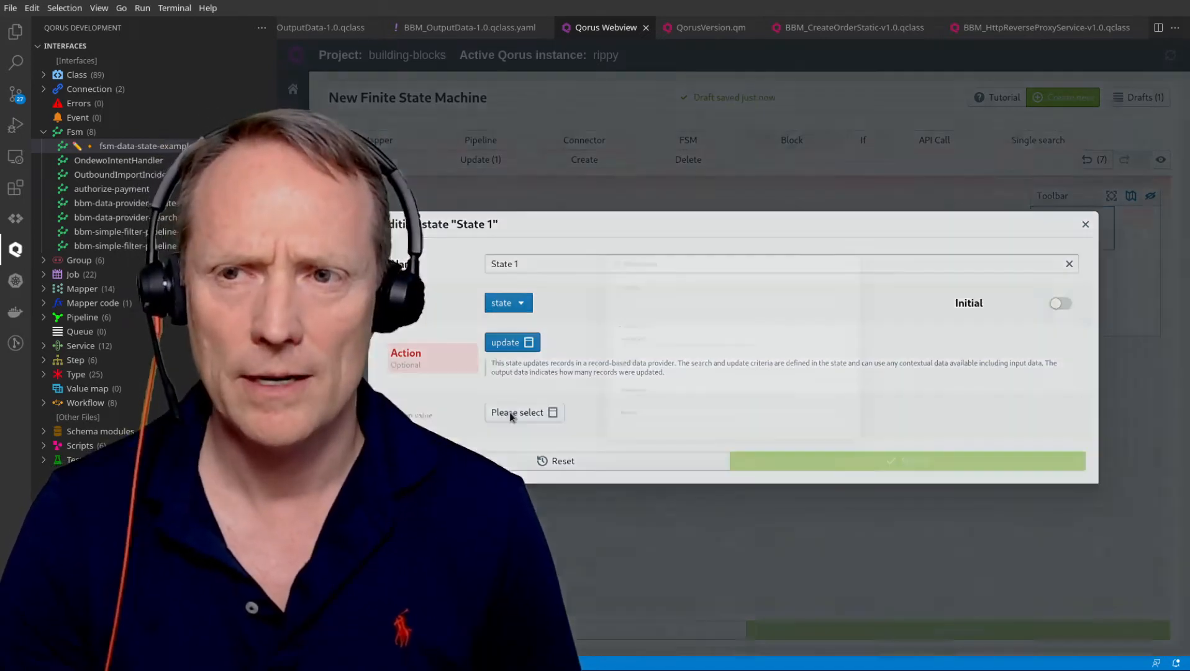
left_click(628, 340)
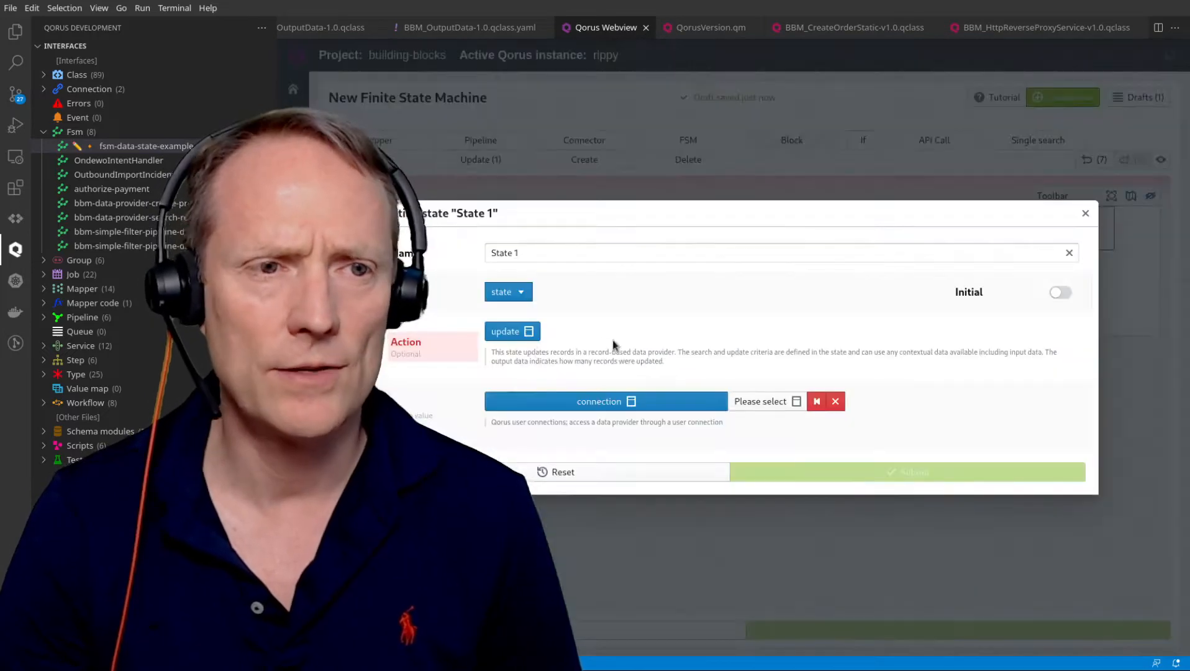
left_click(761, 402)
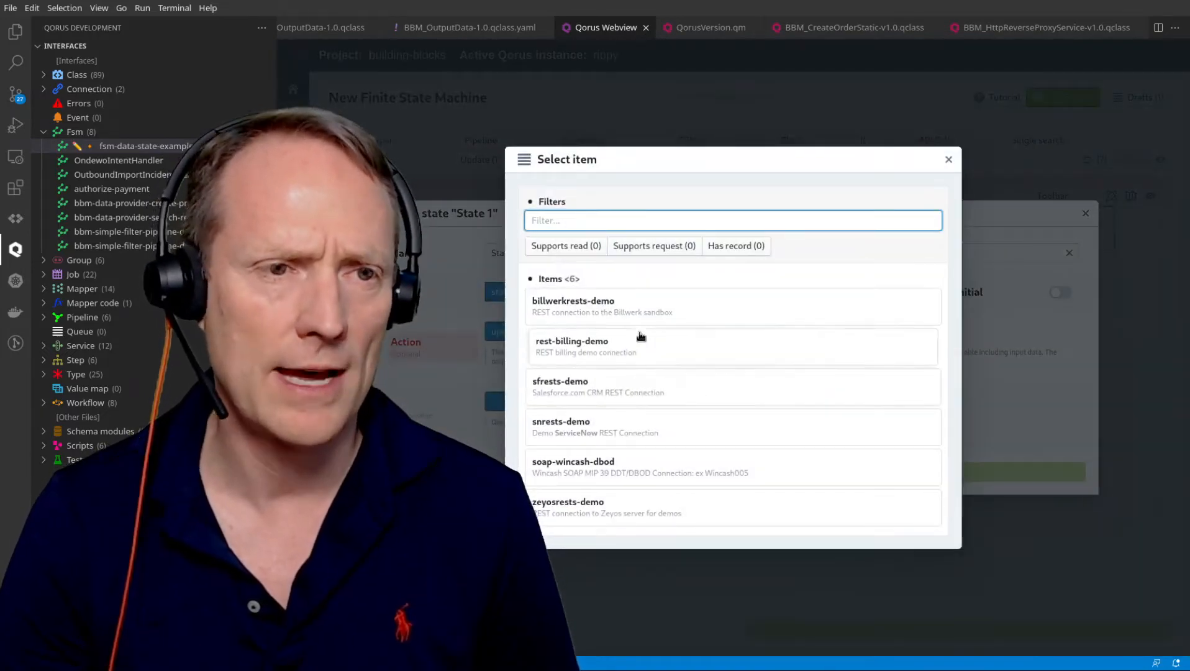
left_click(630, 425)
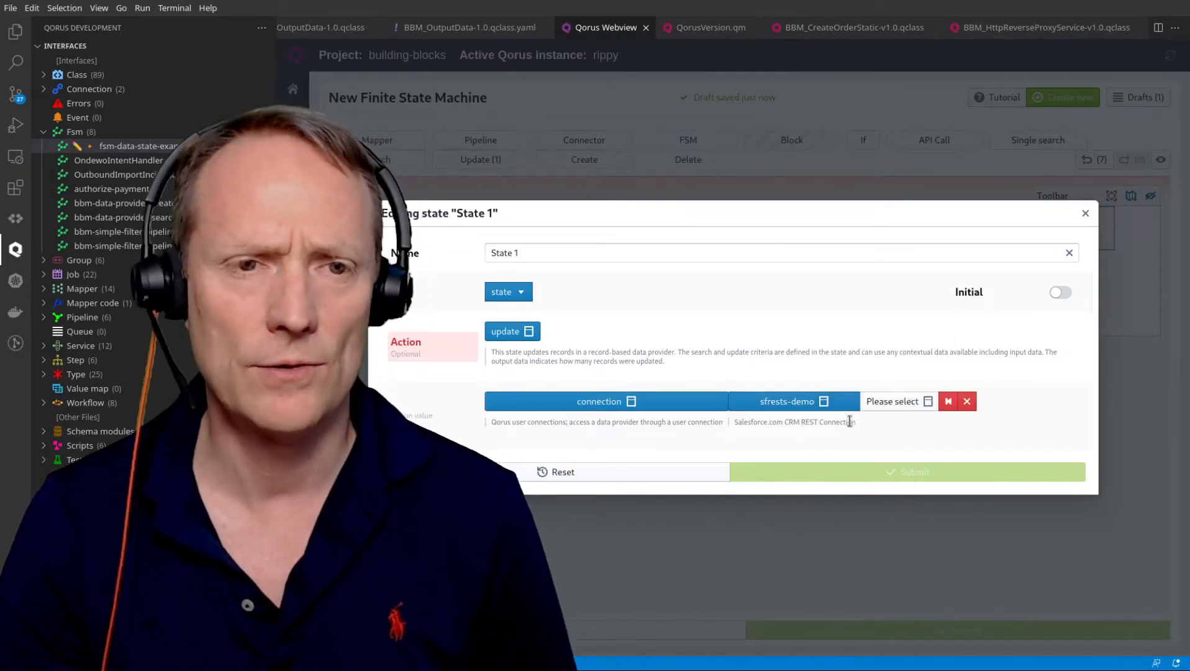
left_click(876, 402)
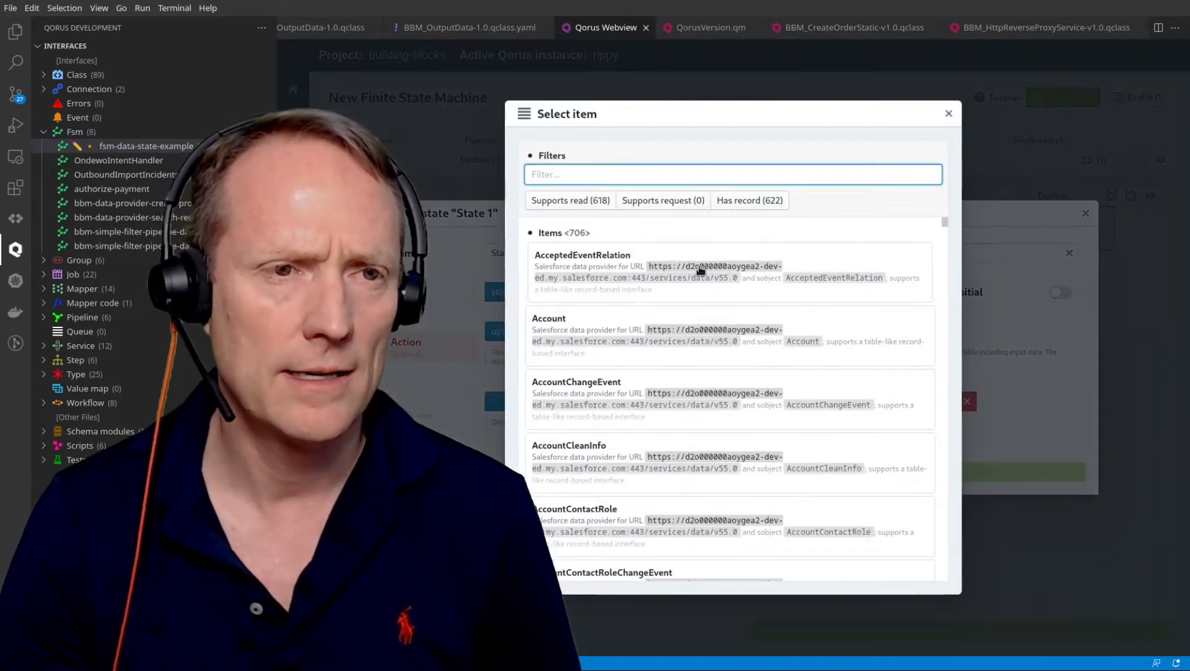
left_click(603, 335)
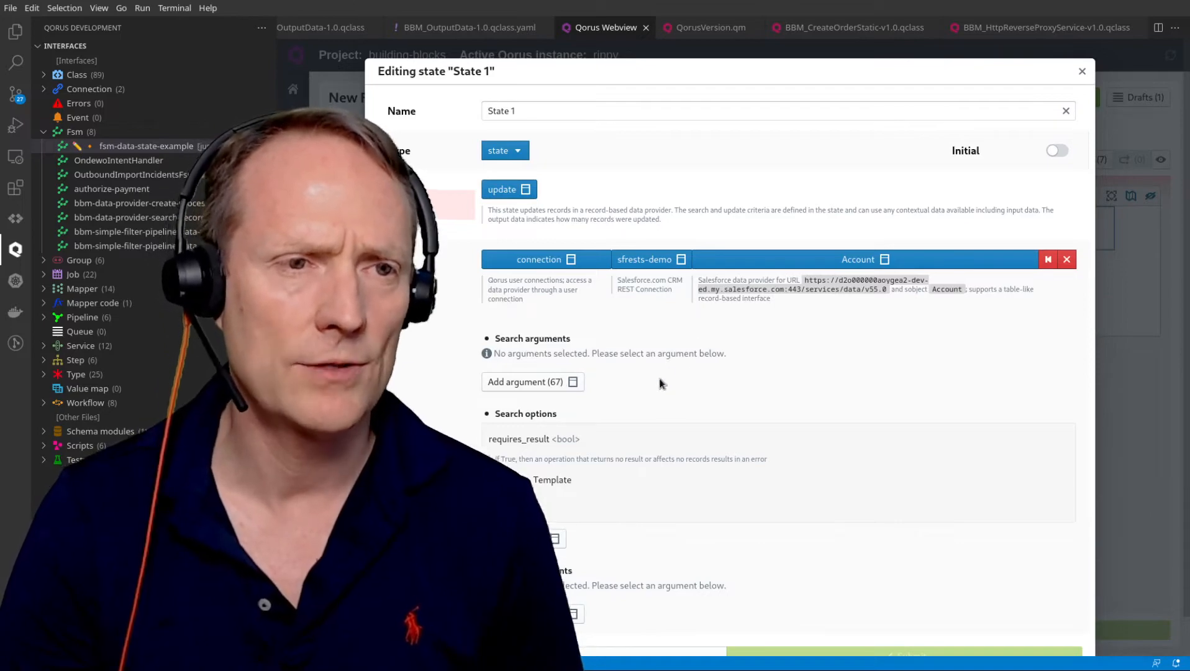
Add an Id search argument with custom value $static:{sf-account.id}.
left_click(554, 382)
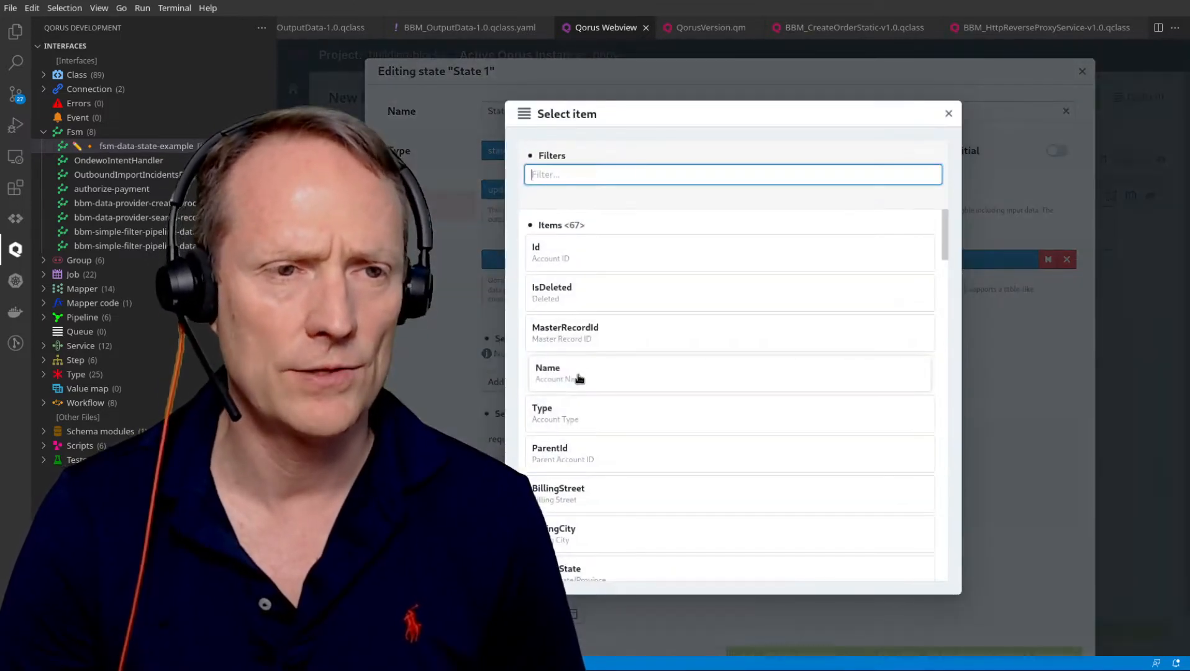
left_click(606, 254)
left_click(609, 475)
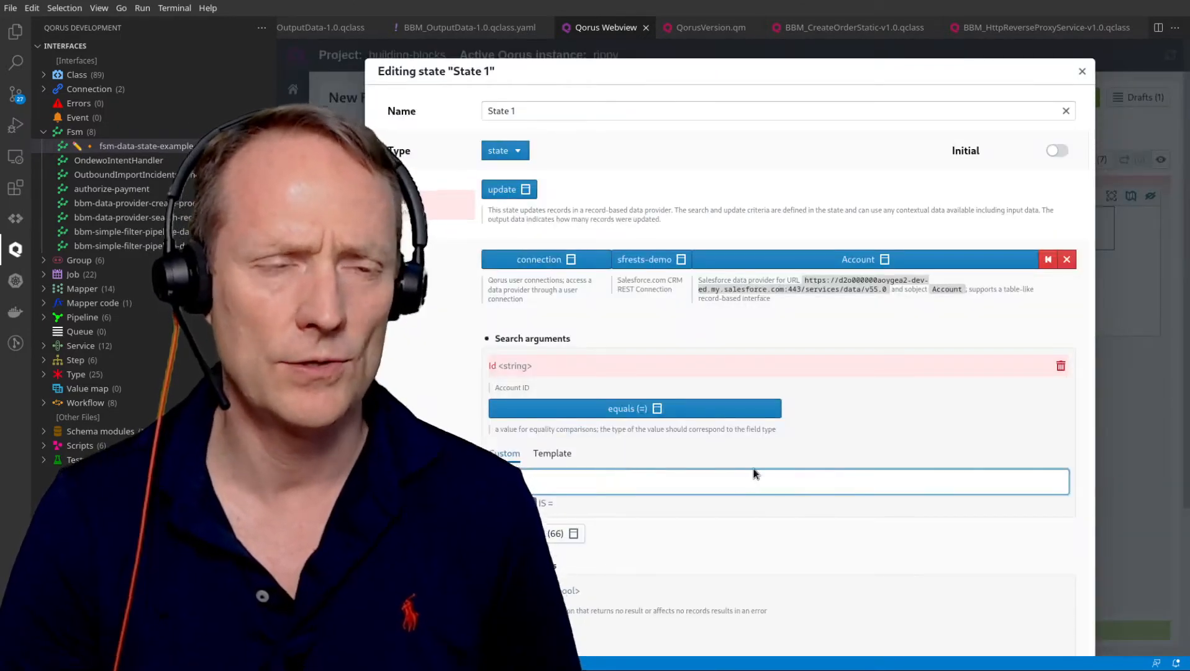
type("$stati")
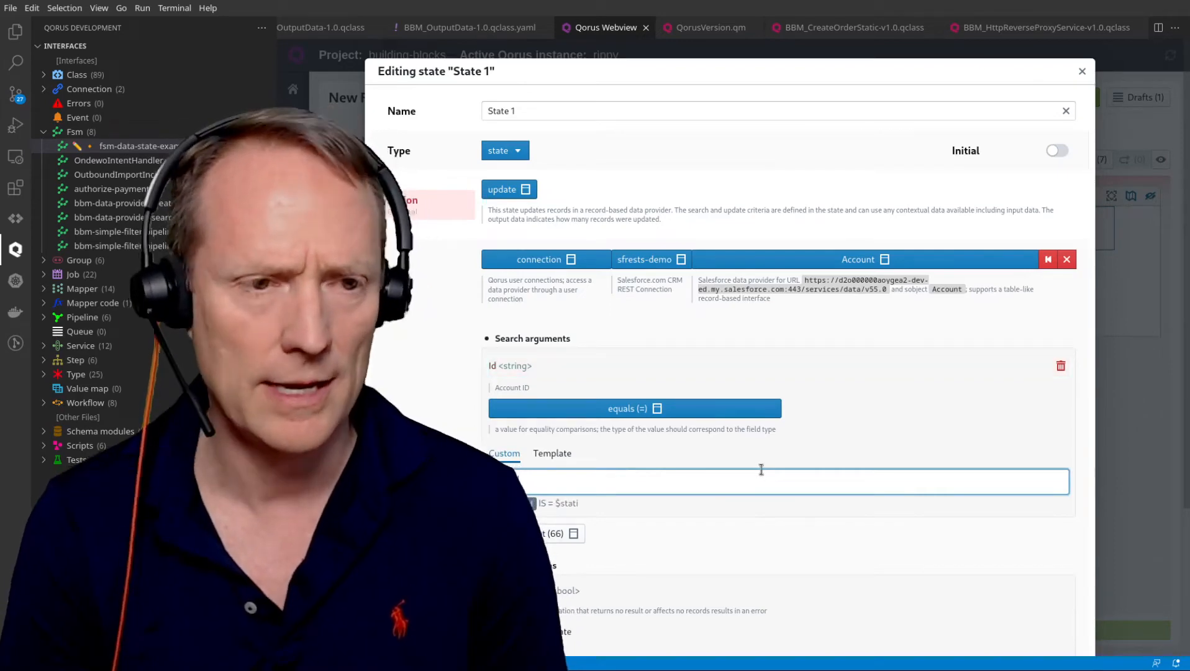
type("c:{")
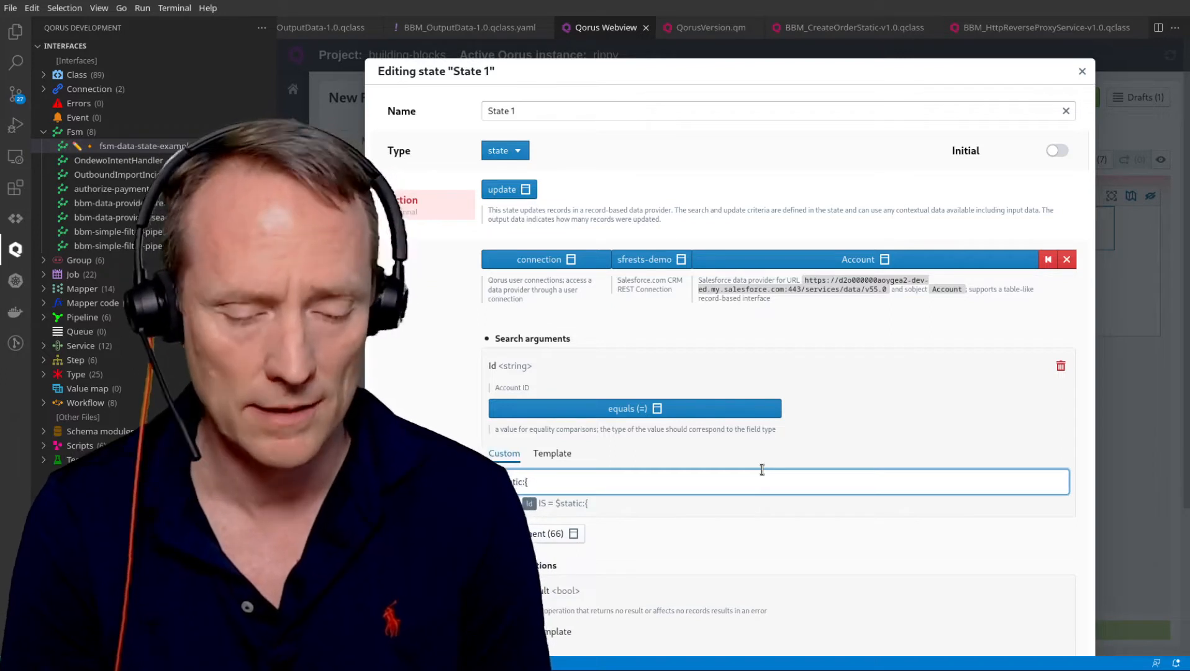
type("sf-acc")
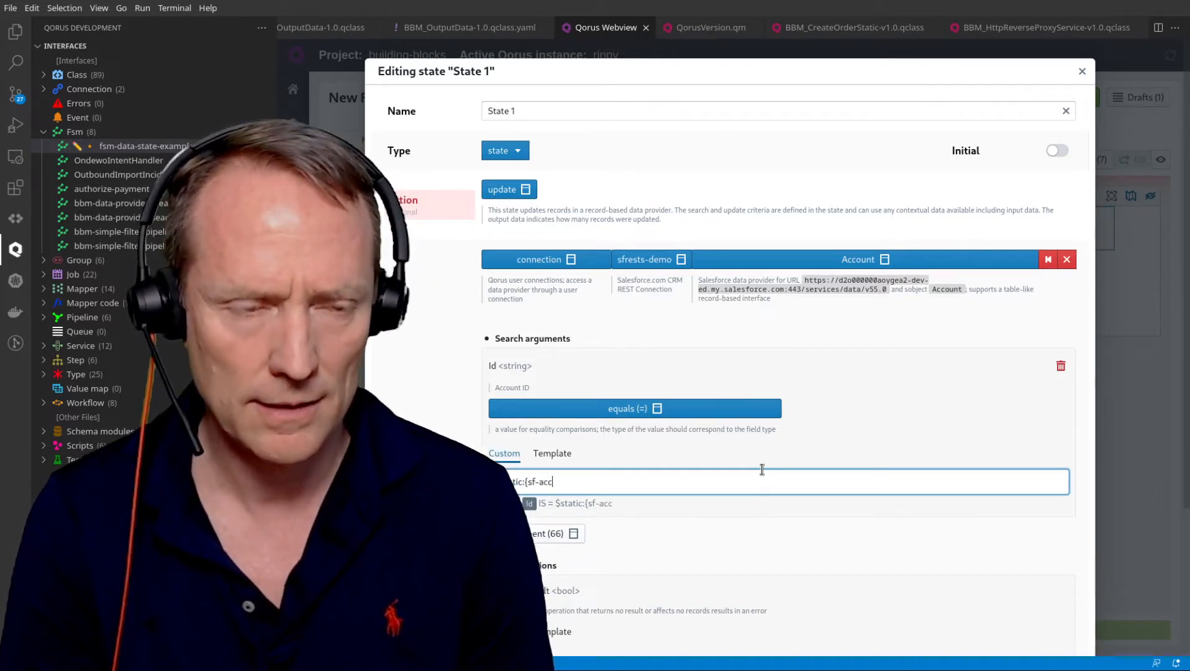
type("ount.id}")
scroll(942, 457, "down", 3)
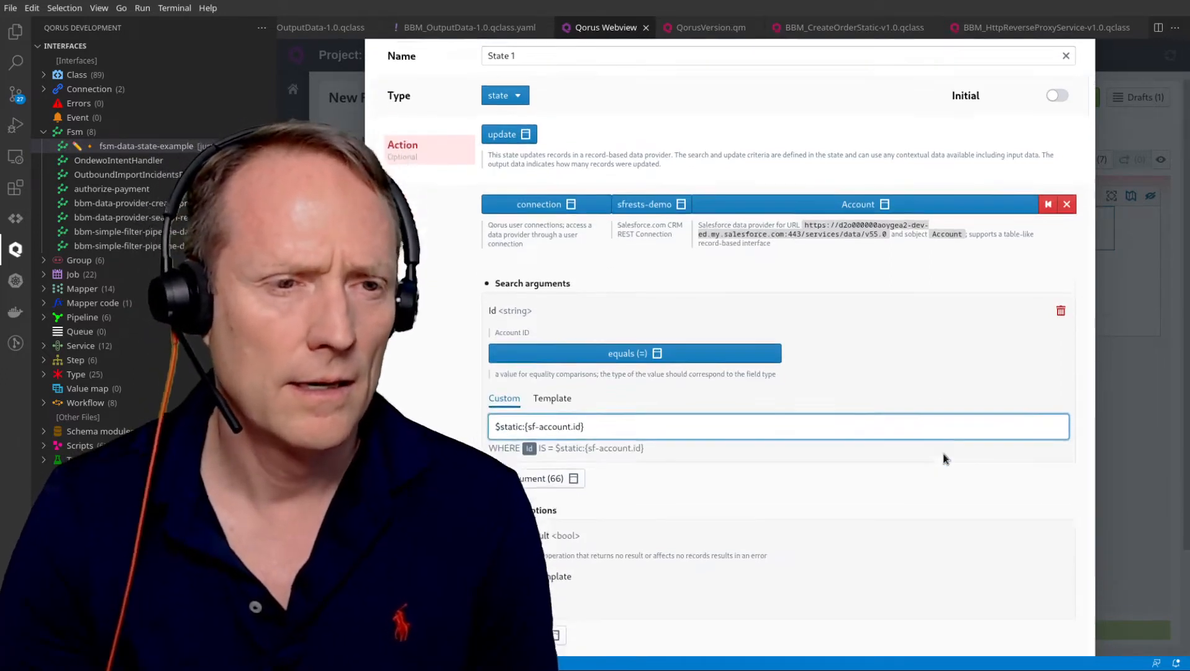
Enable requires_result and set the Description field to $static:{sf-account.desc}.
left_click(502, 463)
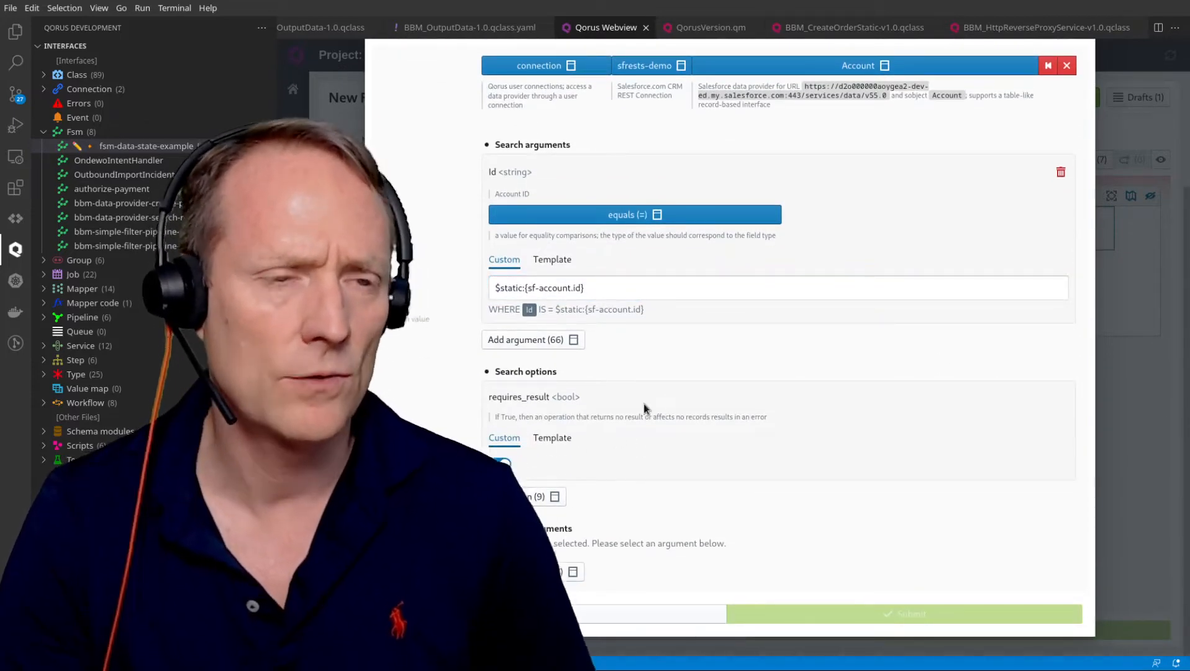
left_click(570, 571)
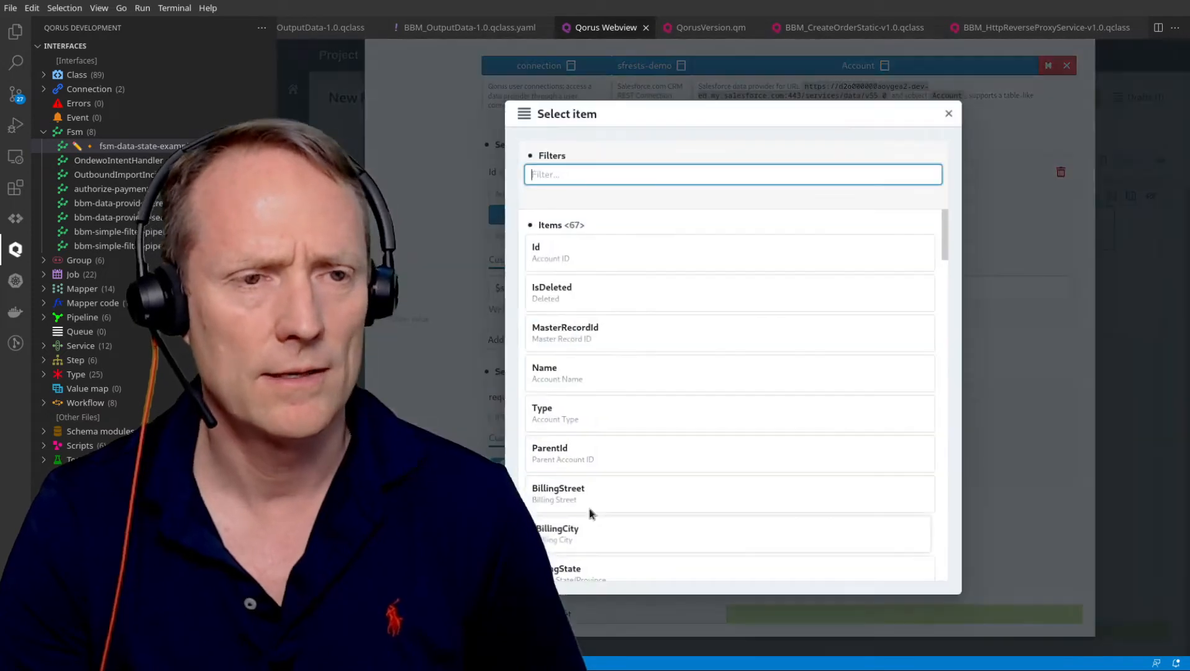
left_click(648, 165)
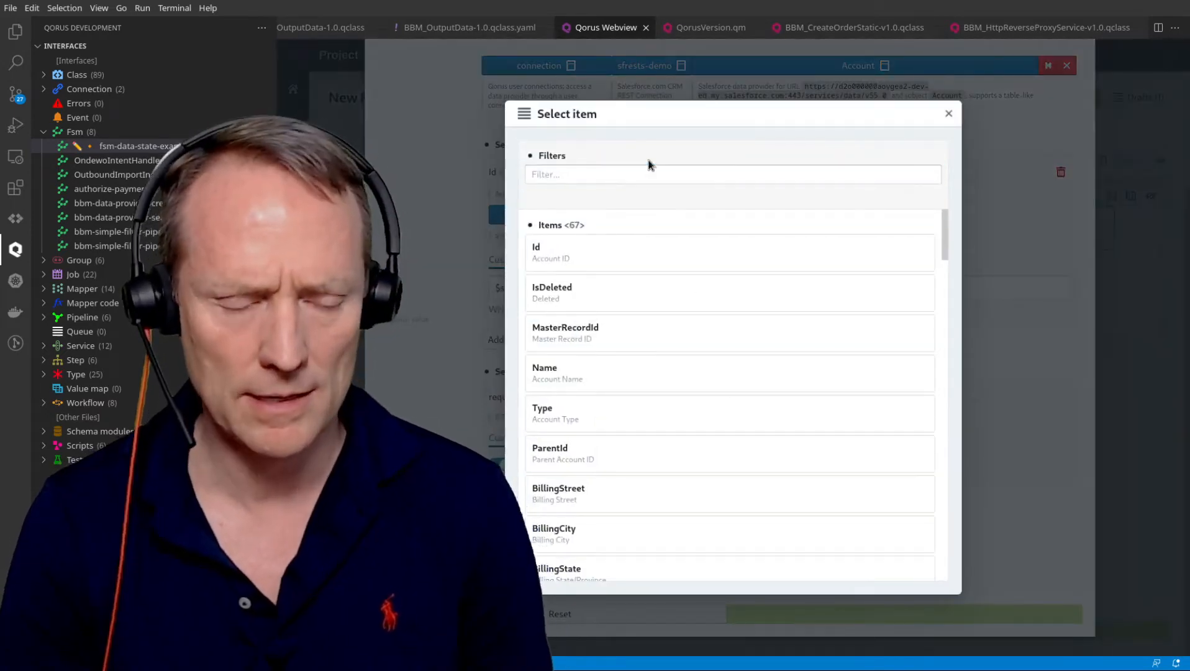
left_click(579, 149)
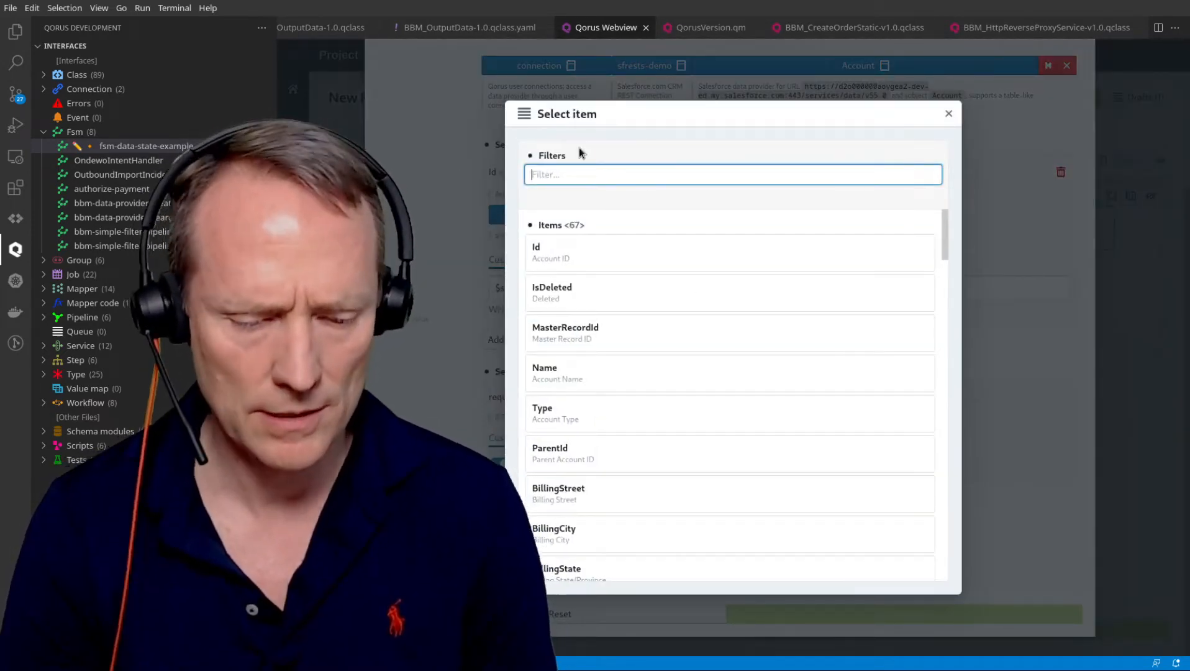
type("Desc")
left_click(579, 372)
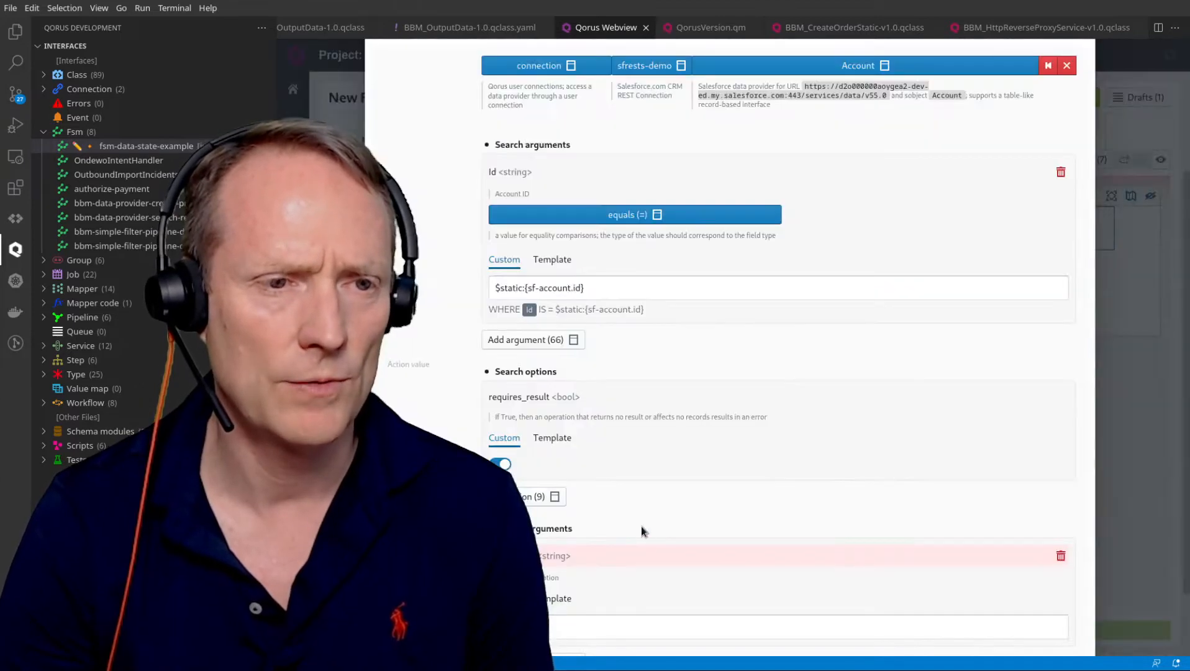
left_click(578, 628)
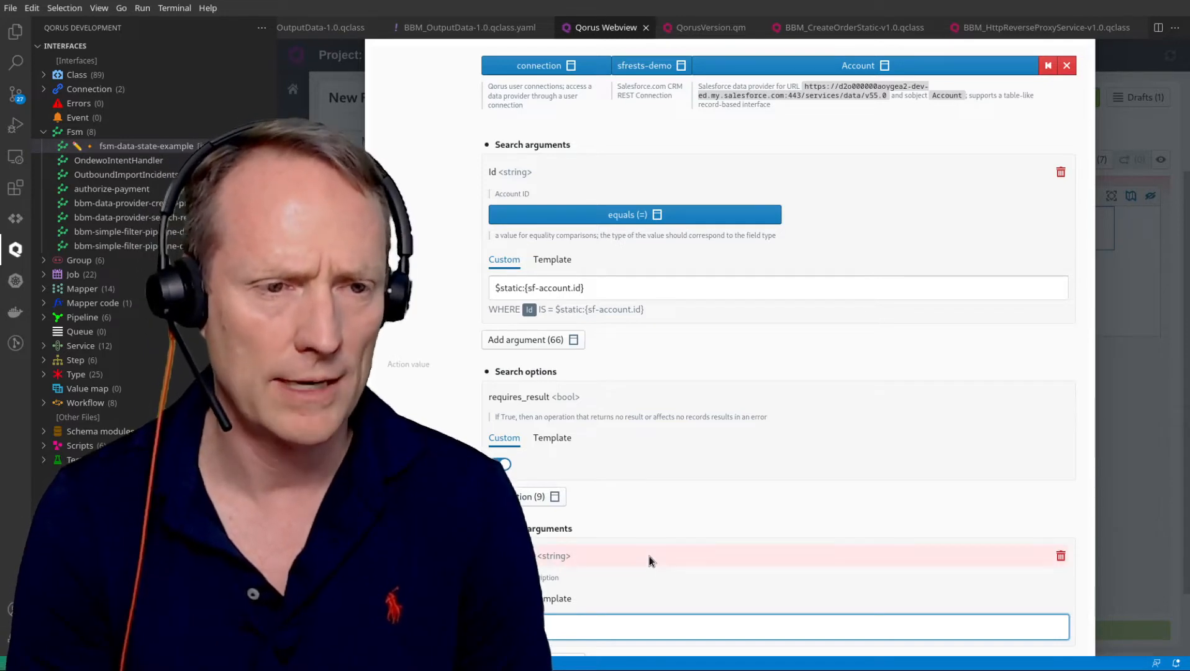
type("$static:{sf-account.")
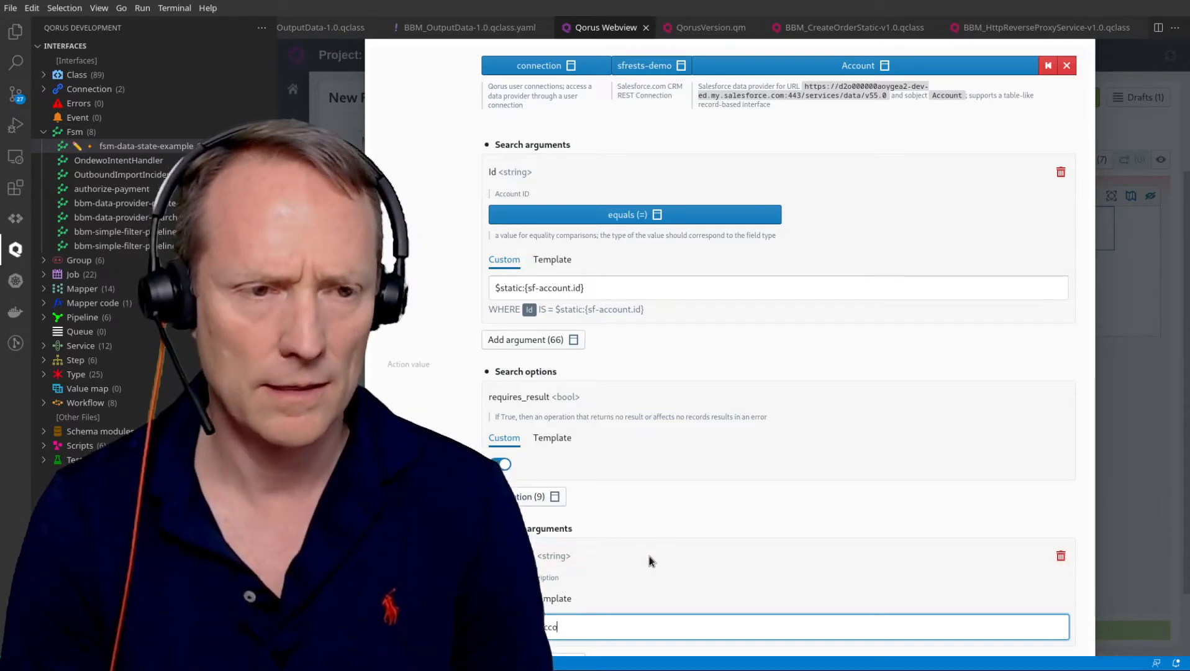
type("desc}")
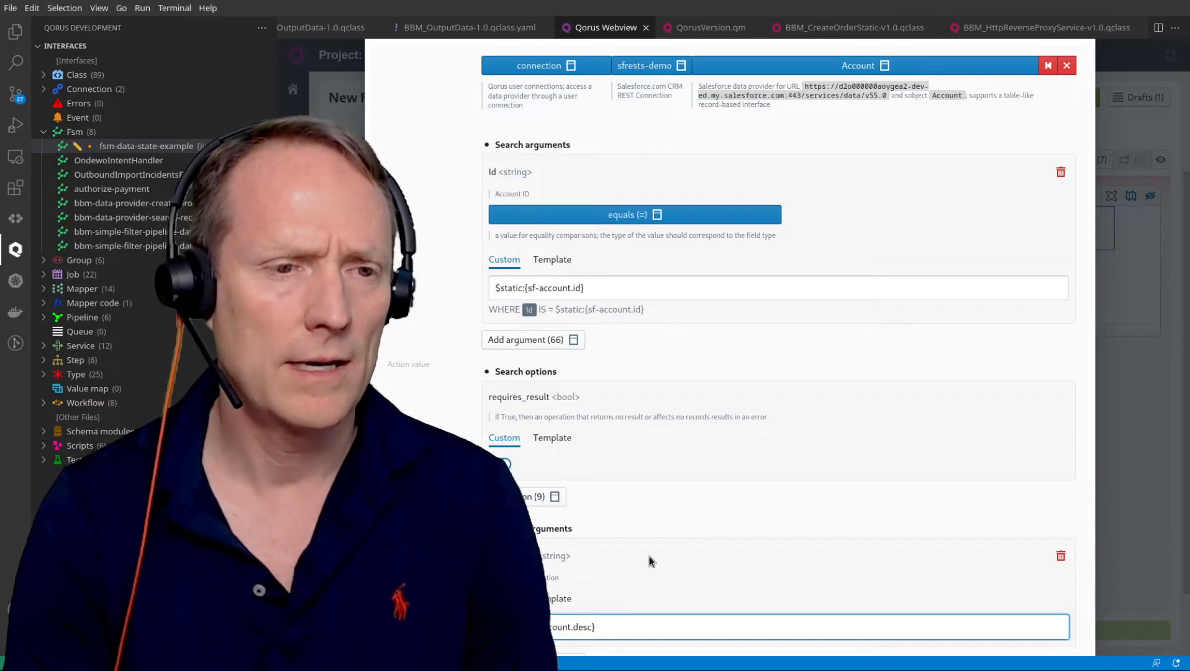
scroll(729, 465, "down", 1)
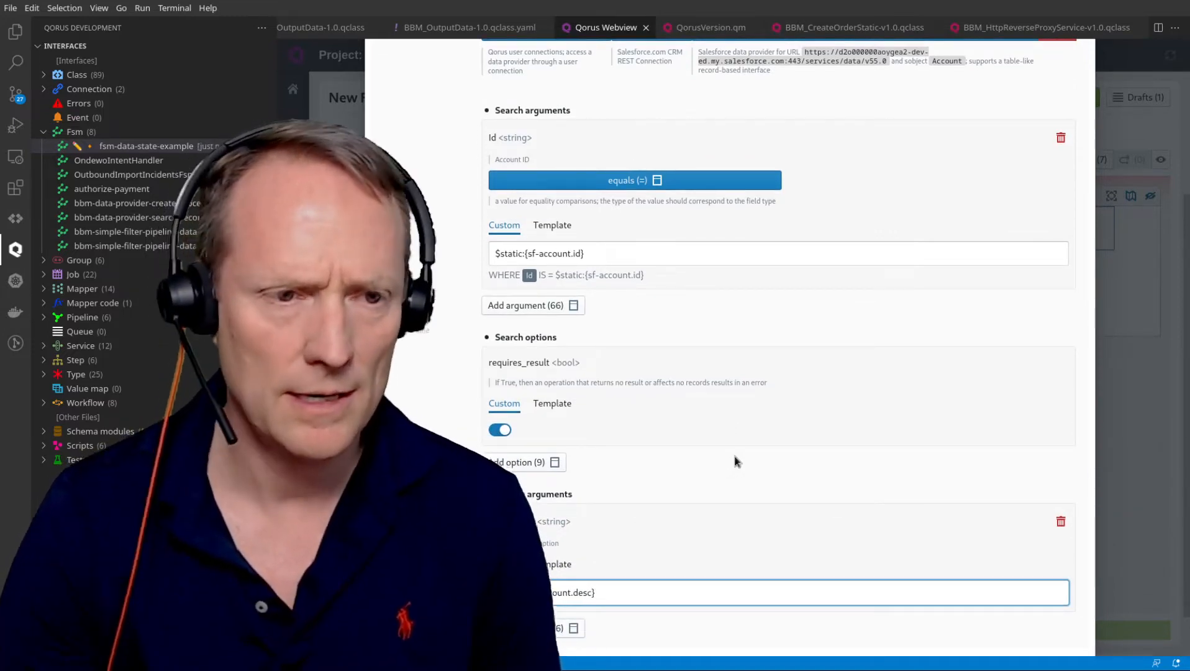
scroll(687, 470, "down", 2)
Submit the Account update state, shift State 1 up-left on the canvas, and reopen its settings.
left_click(797, 619)
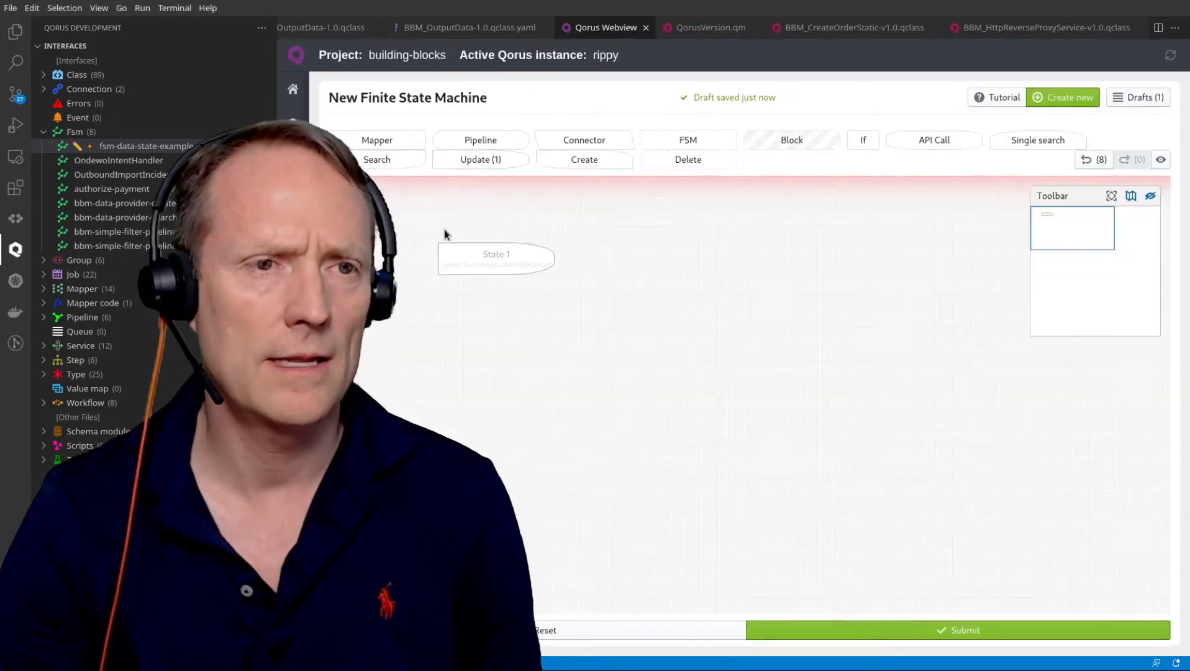
left_click_drag(481, 253, 451, 230)
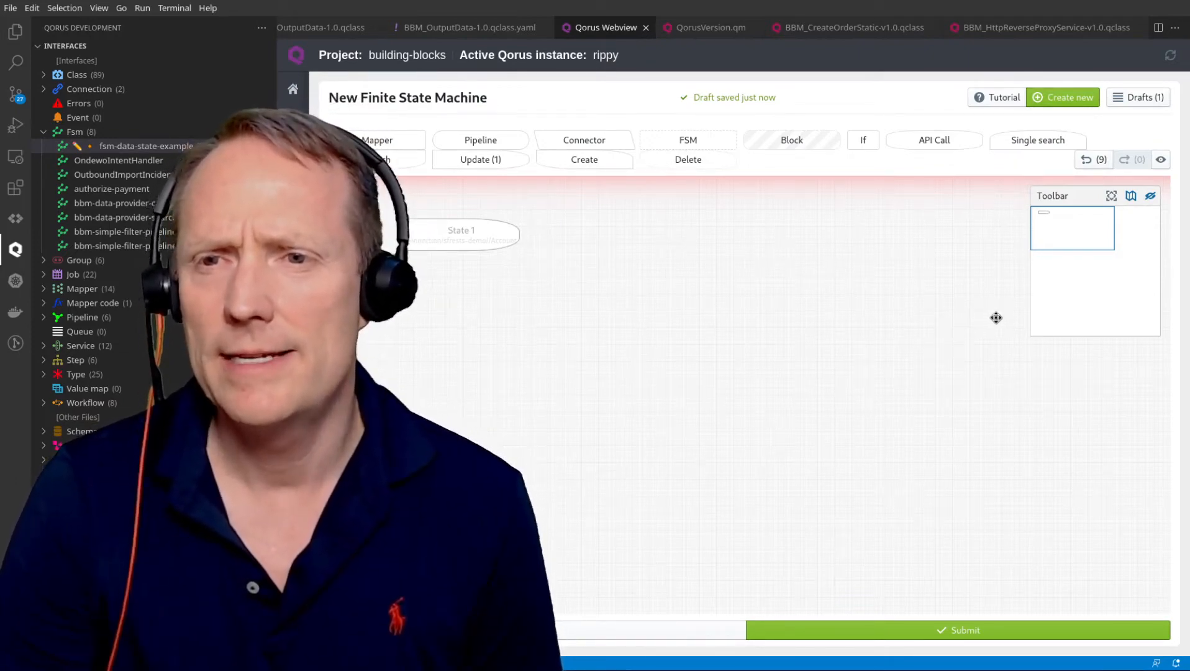
mouse_move(446, 230)
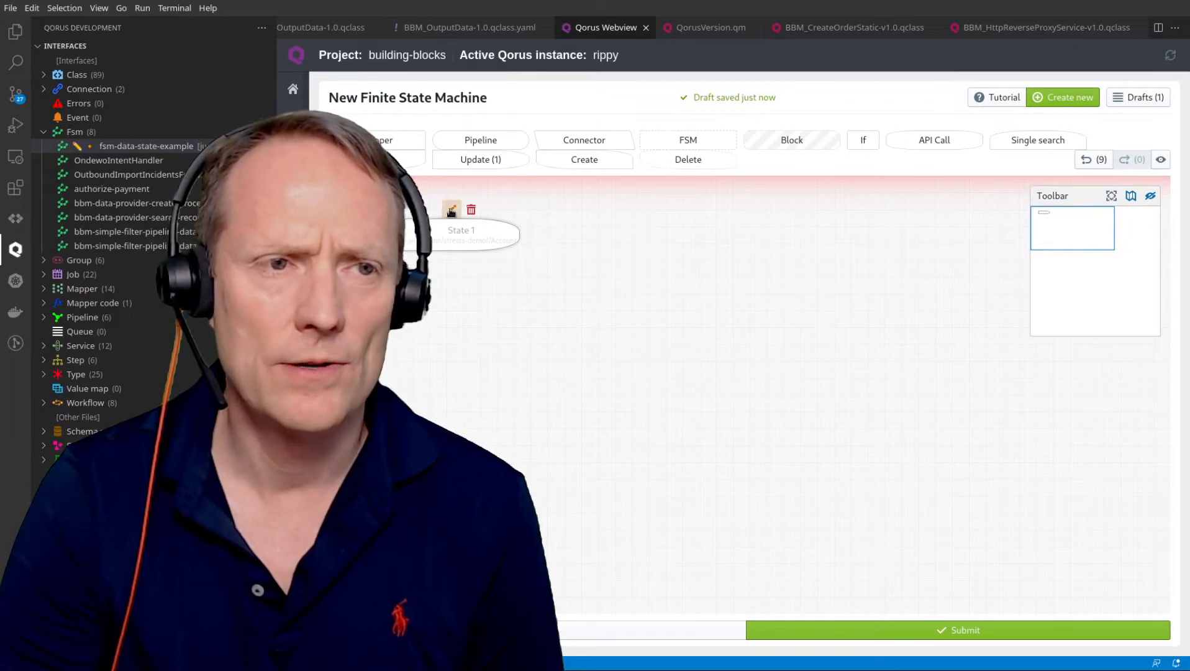
left_click(452, 209)
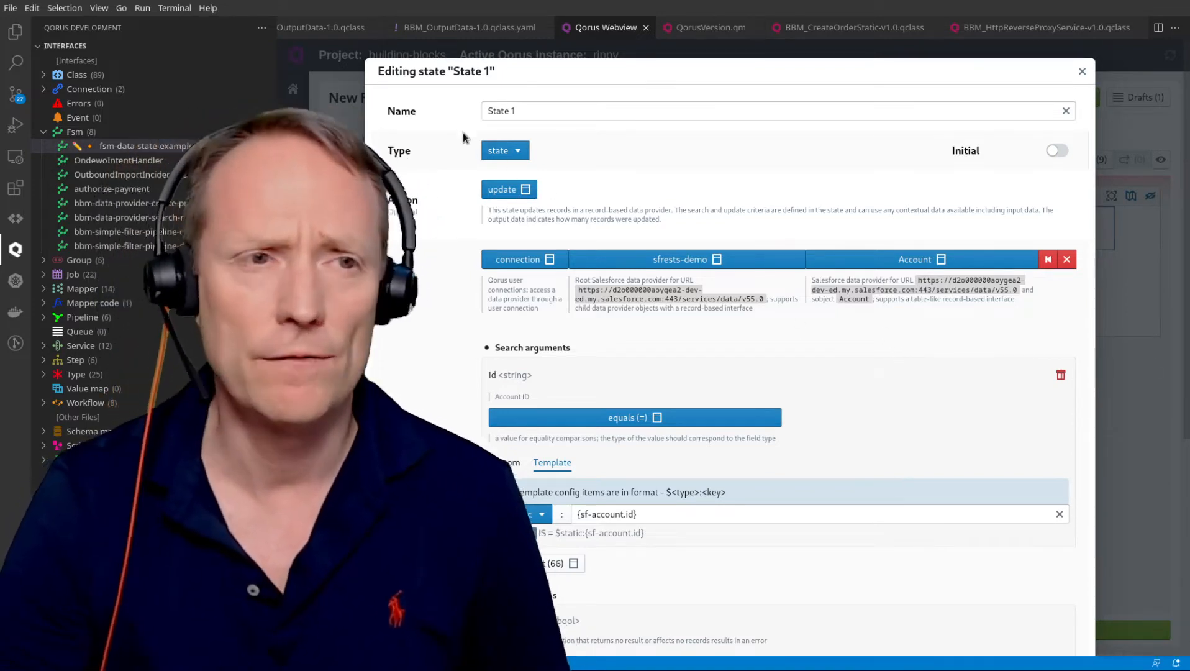
Switch State 1's action type from update to apicall.
left_click(500, 189)
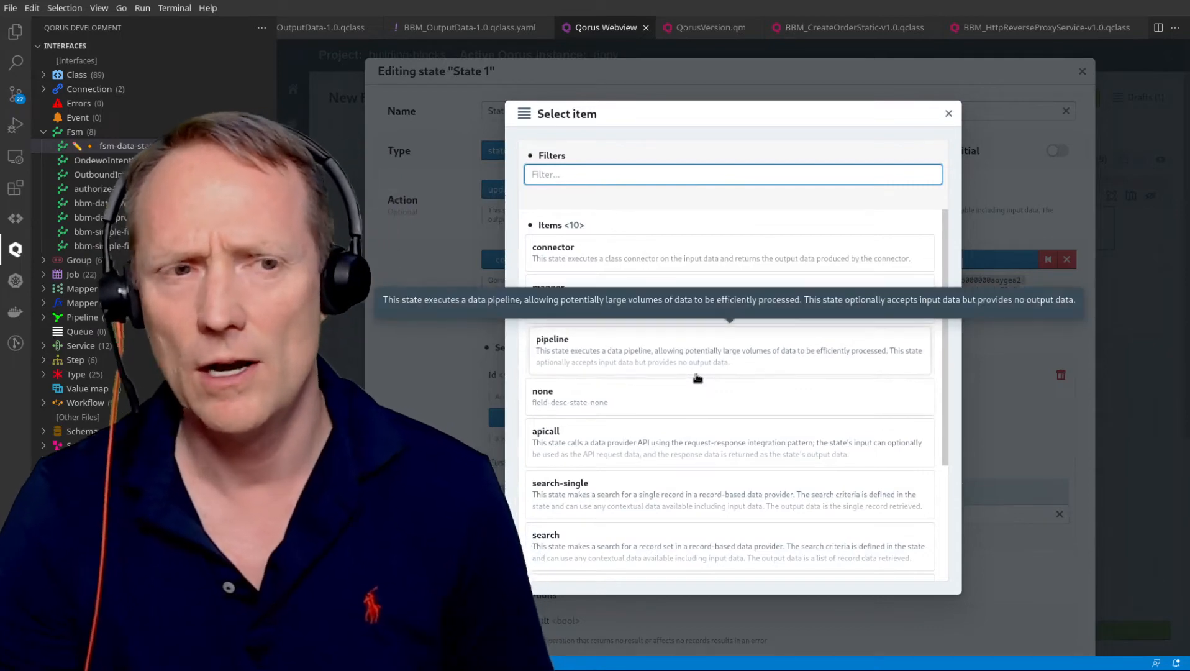
scroll(652, 332, "down", 3)
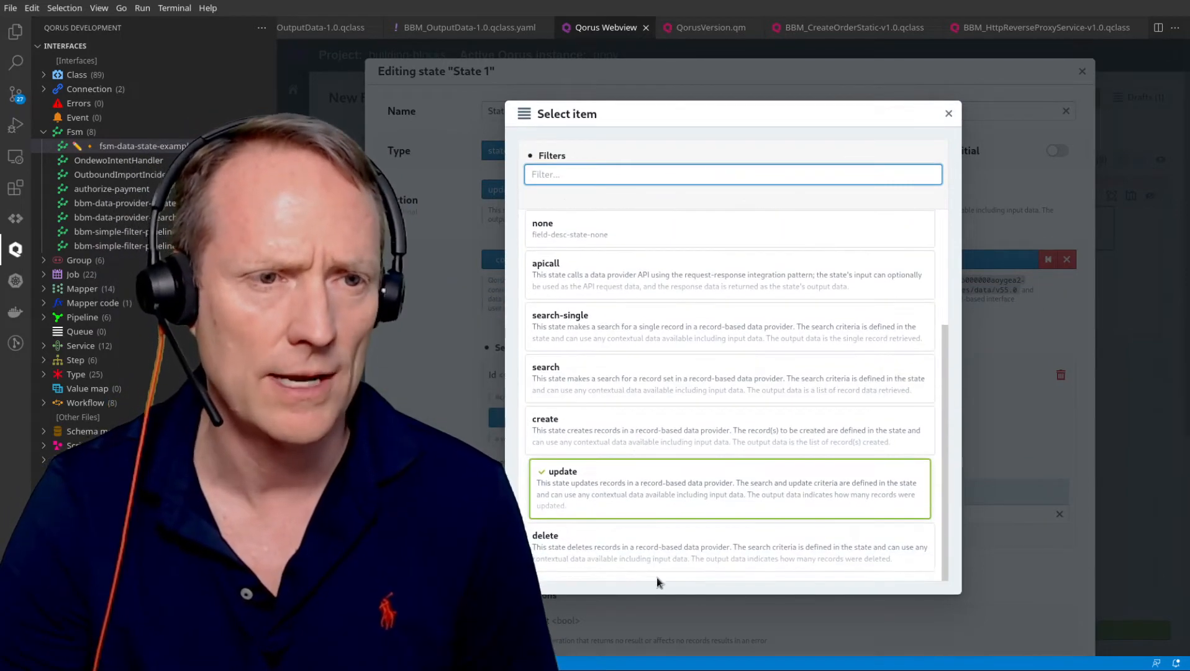
scroll(640, 478, "up", 3)
left_click(631, 446)
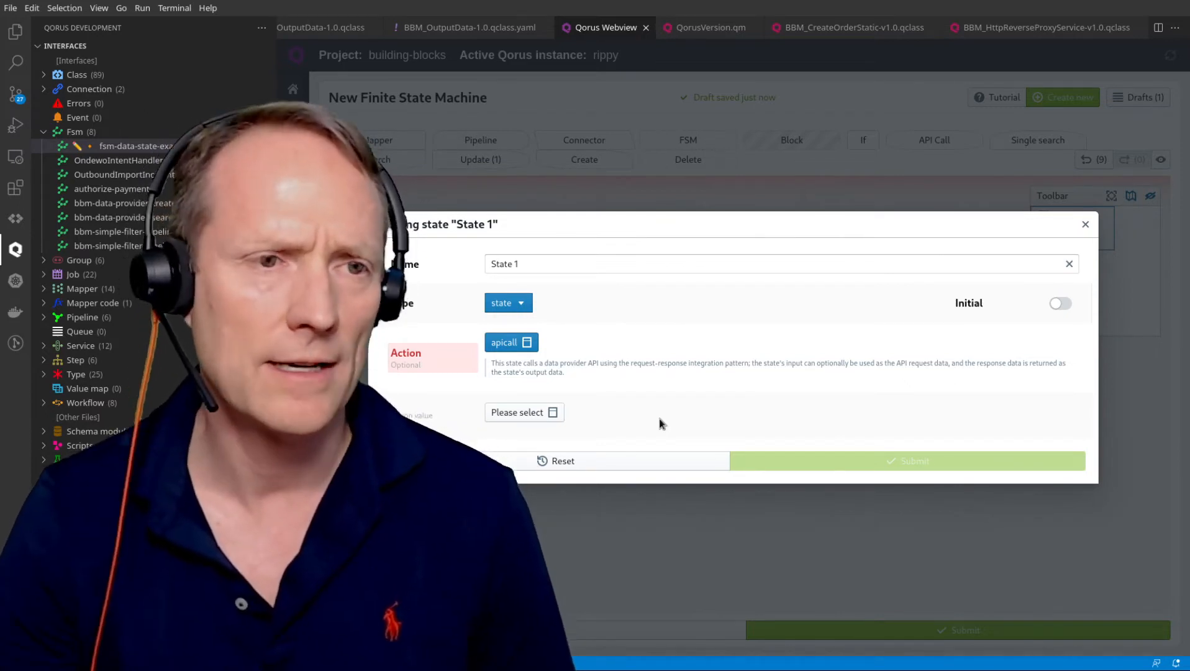
Set the API call's data provider path to factory → qorus-api → util.
left_click(542, 415)
left_click(629, 448)
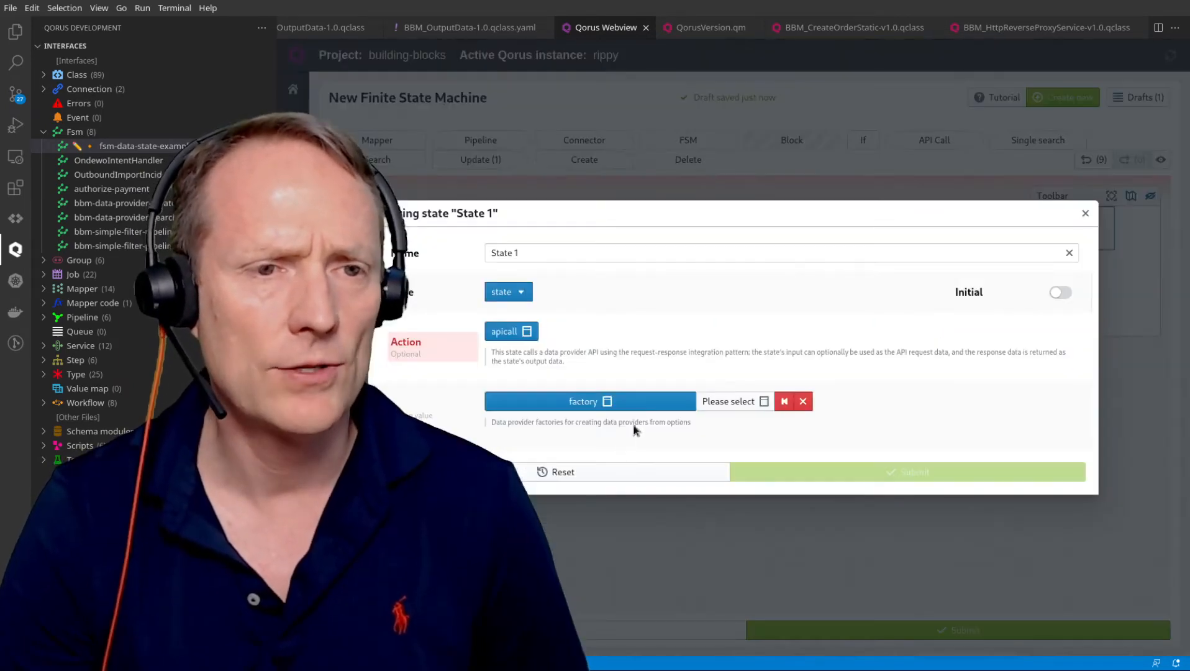
left_click(729, 404)
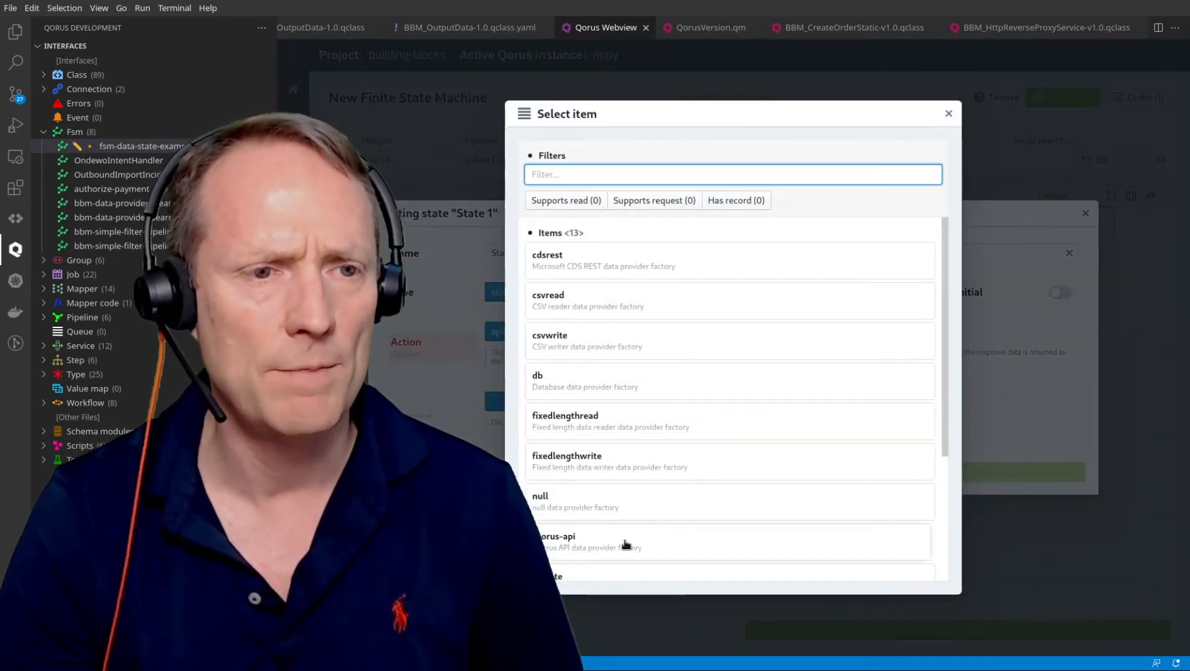
left_click(625, 543)
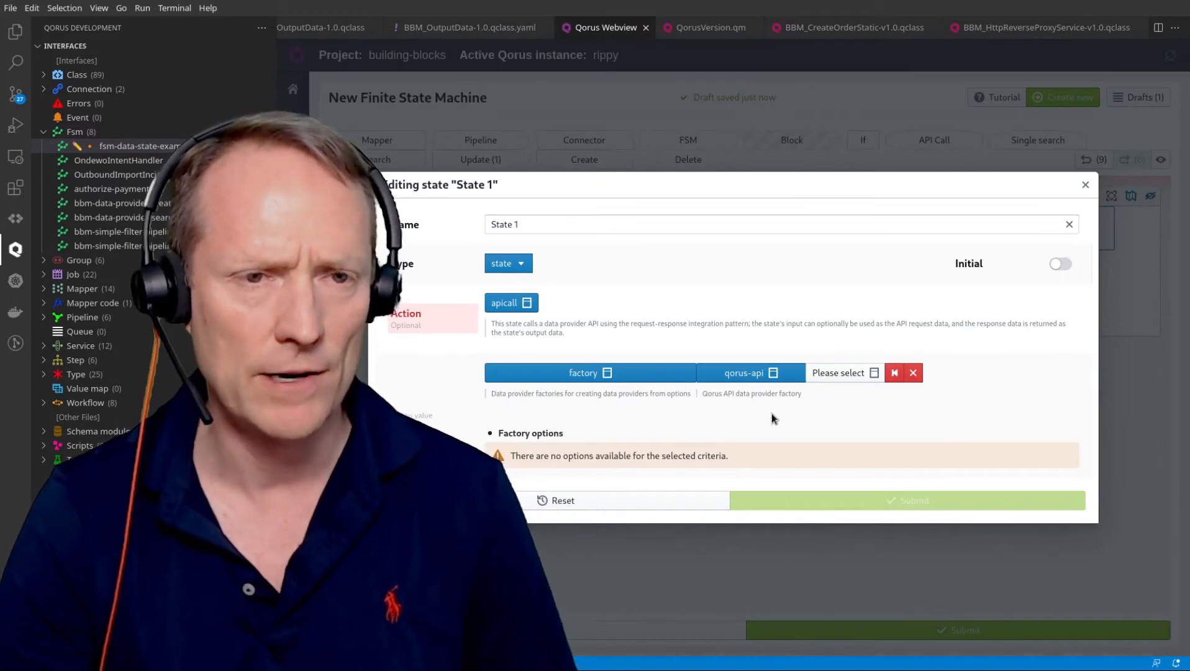
left_click(830, 375)
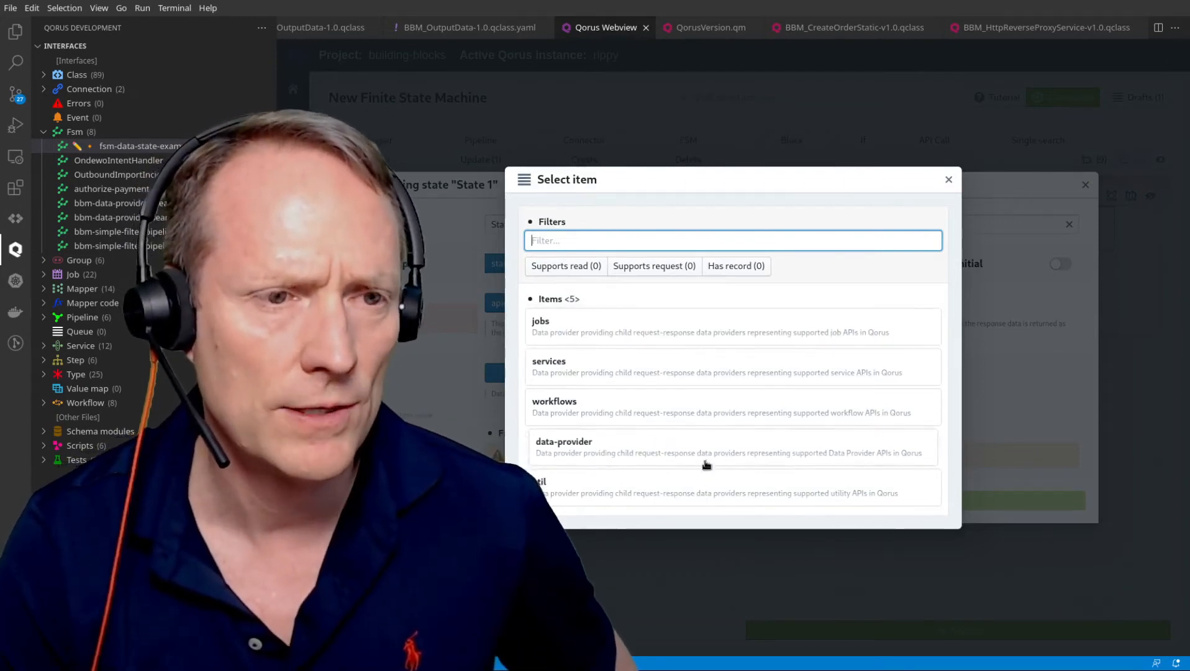
left_click(706, 492)
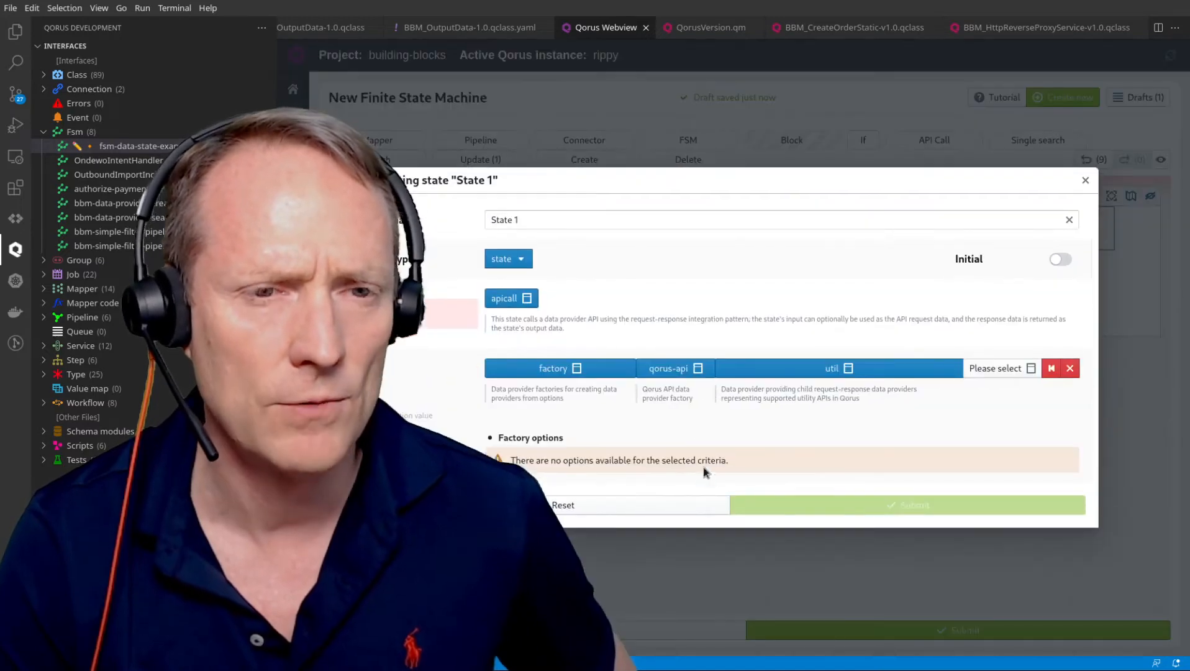
Pick continue from the util provider's list of API calls.
left_click(994, 369)
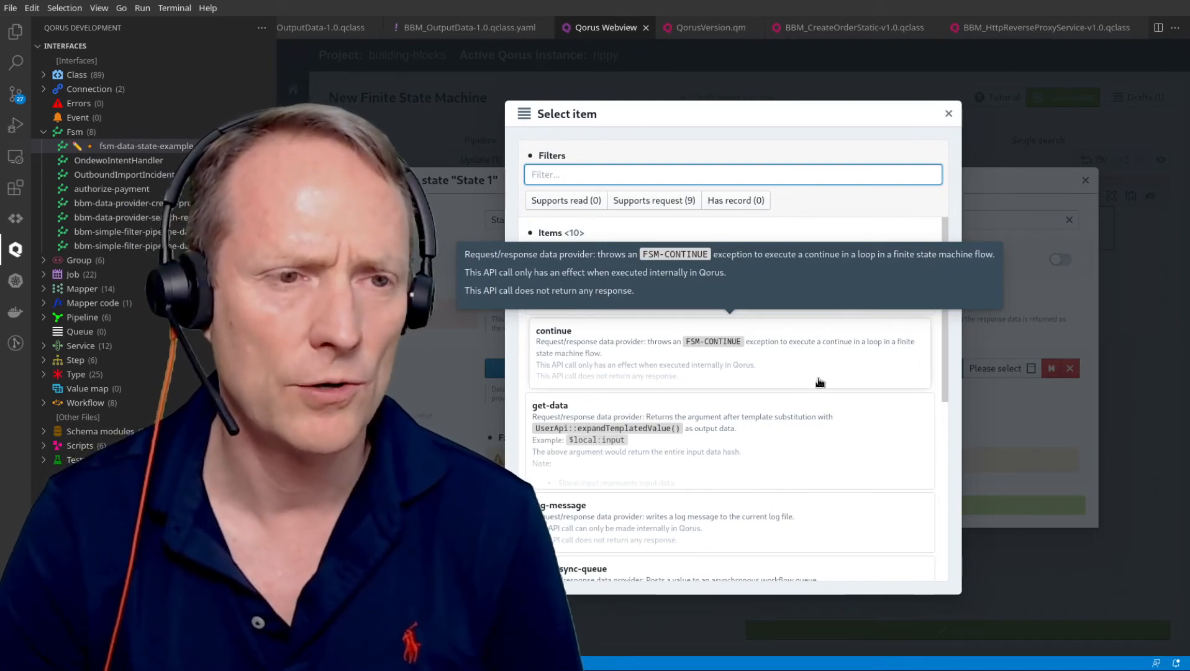
scroll(819, 381, "down", 2)
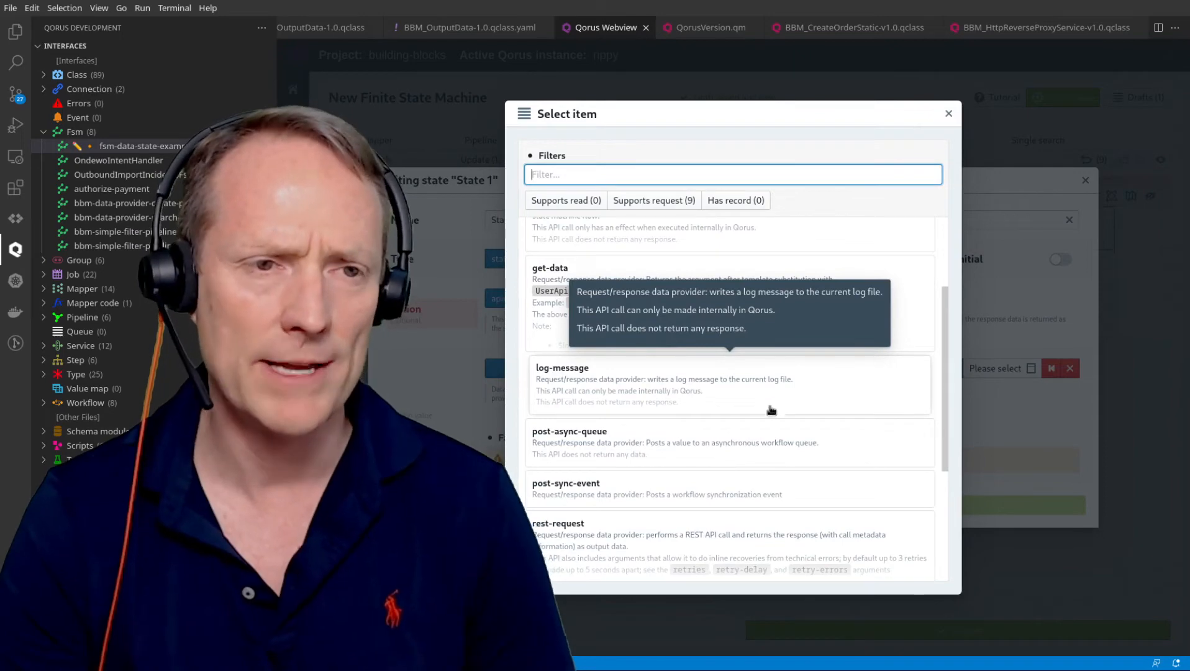
scroll(767, 393, "down", 3)
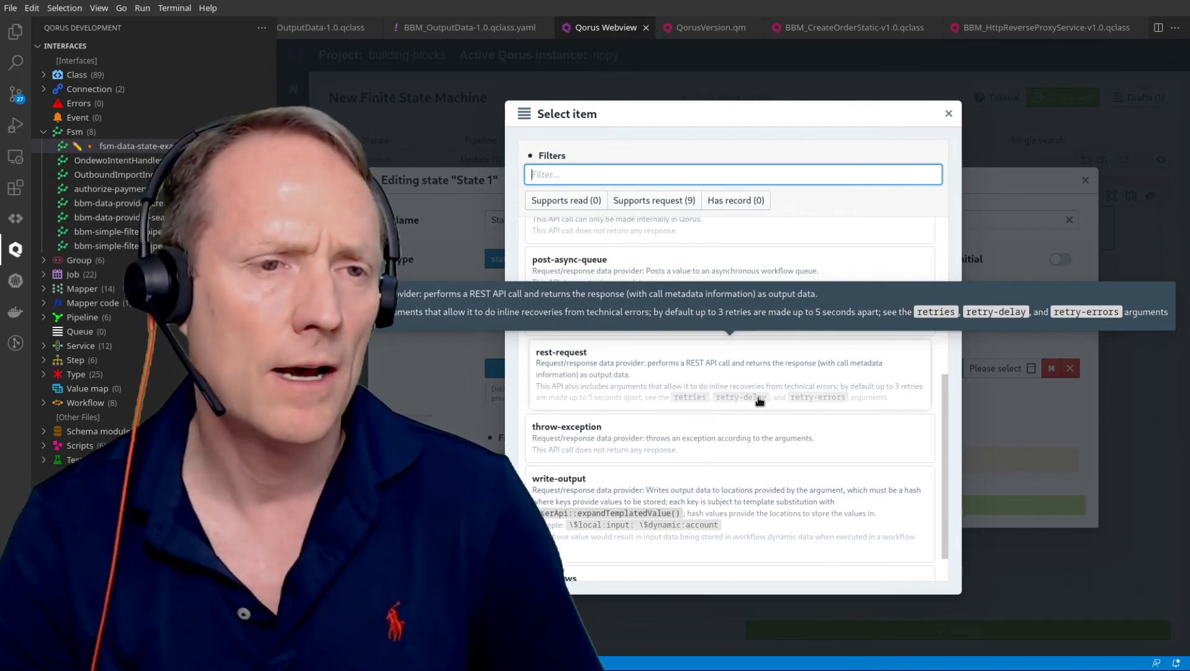
scroll(758, 400, "down", 1)
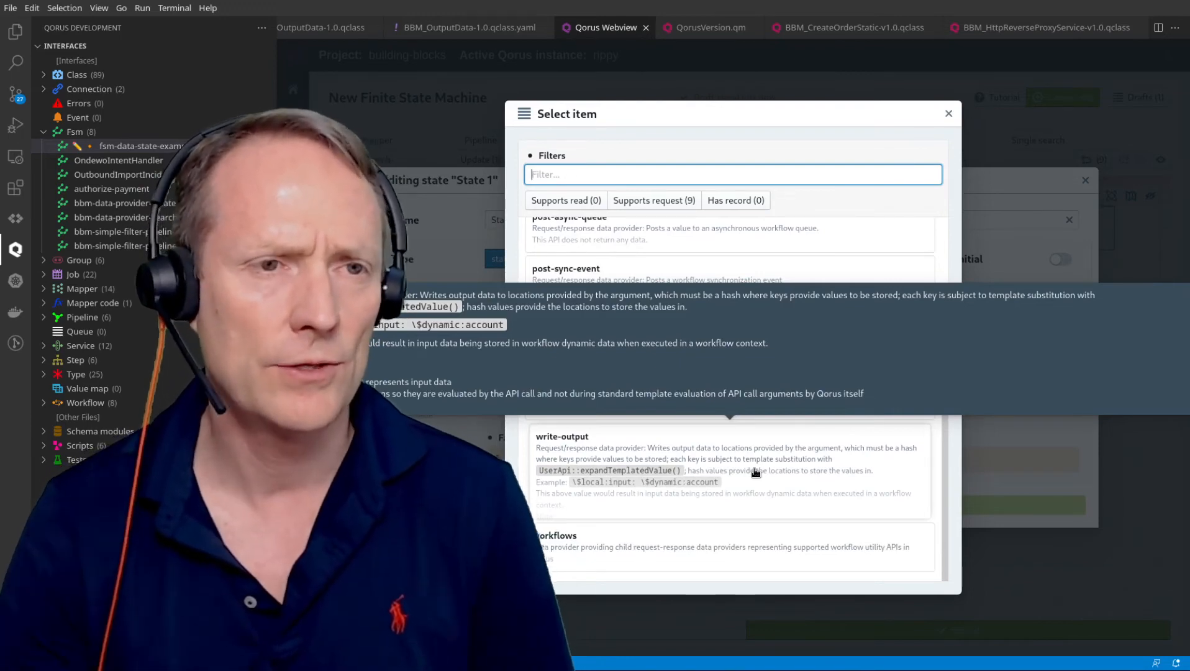
scroll(806, 483, "up", 5)
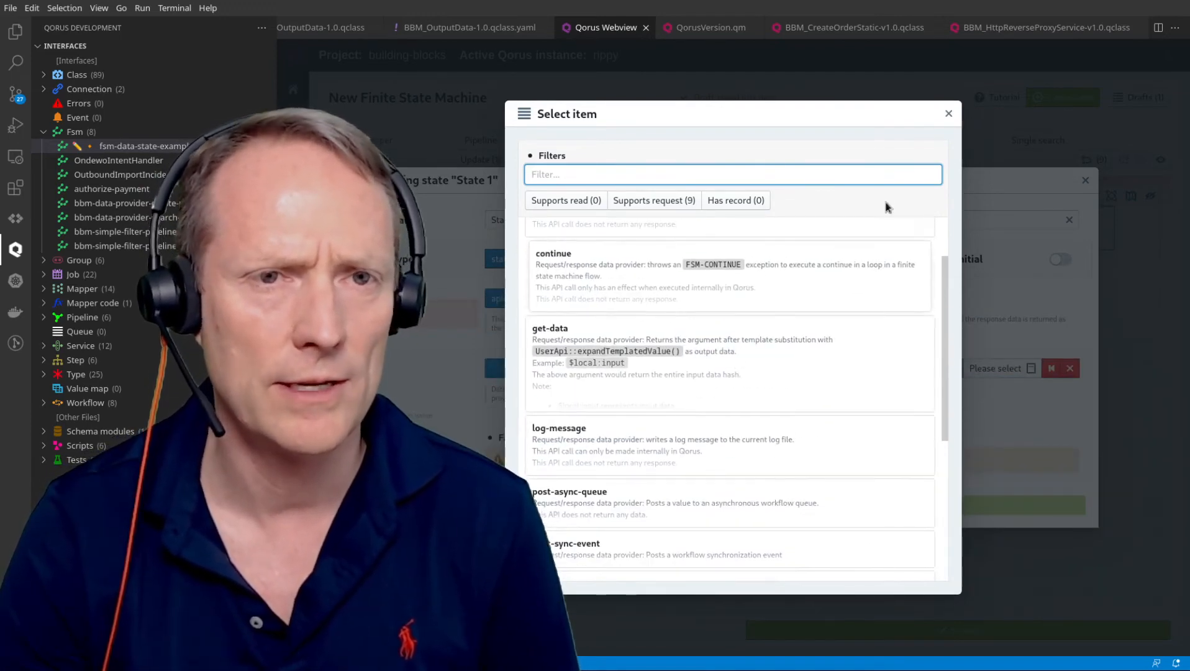
left_click(829, 284)
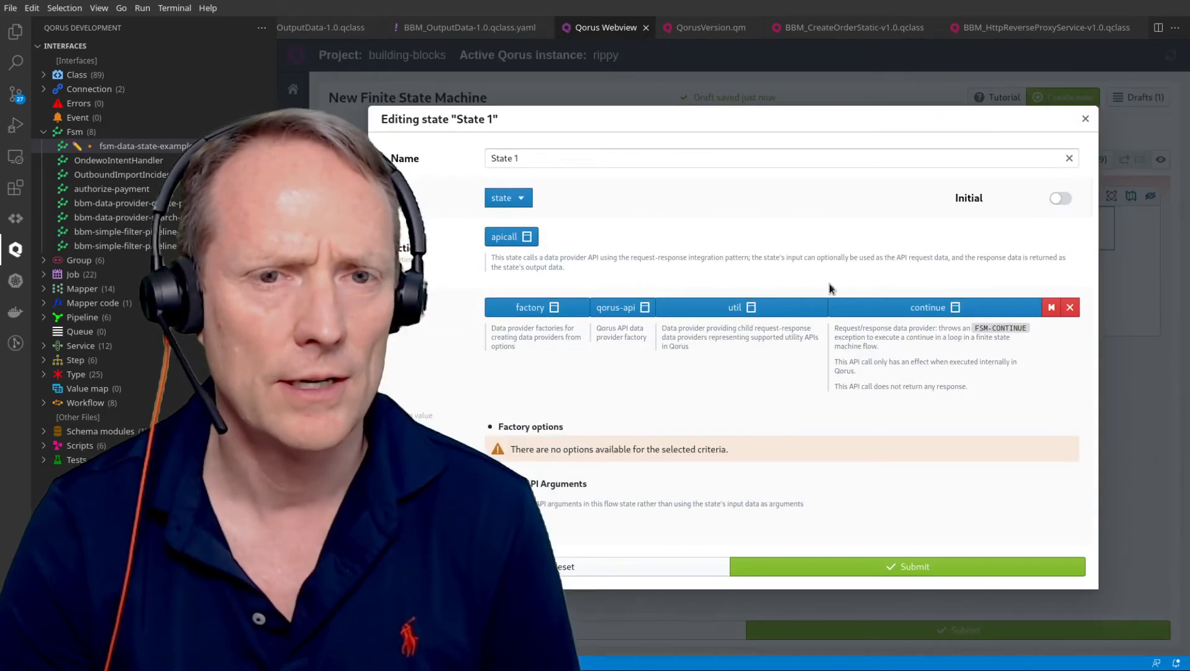
Submit State 1's apicall configuration in the Editing state dialog.
left_click(880, 563)
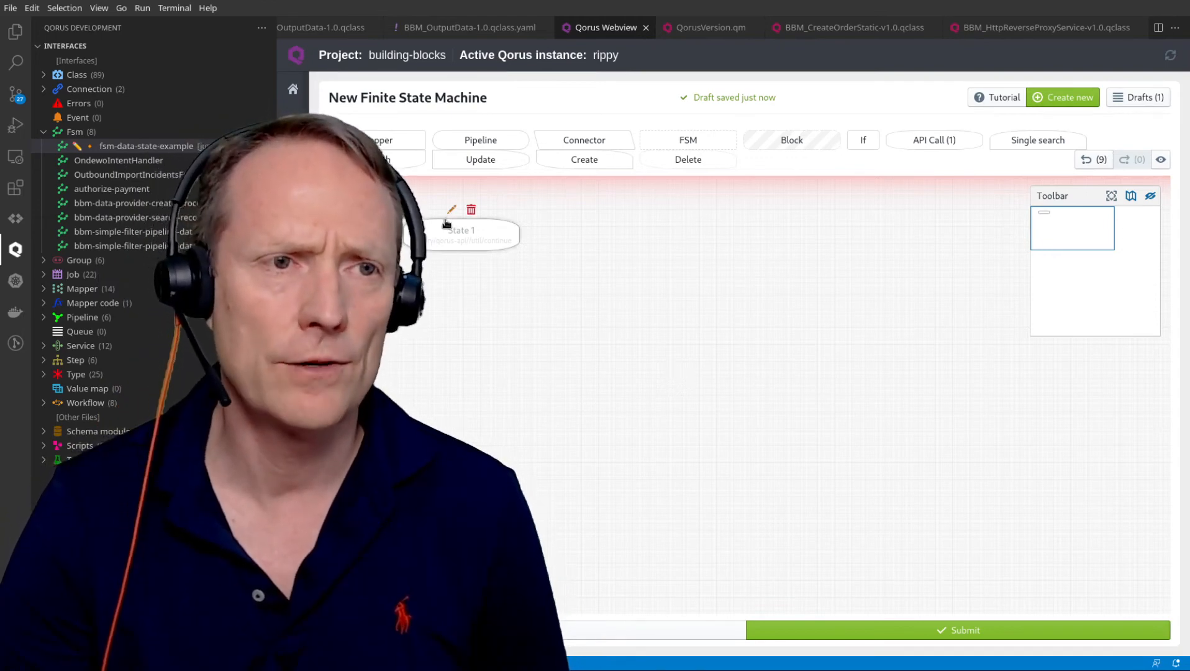
Reopen State 1's Editing state dialog to review its util continue call.
left_click(447, 211)
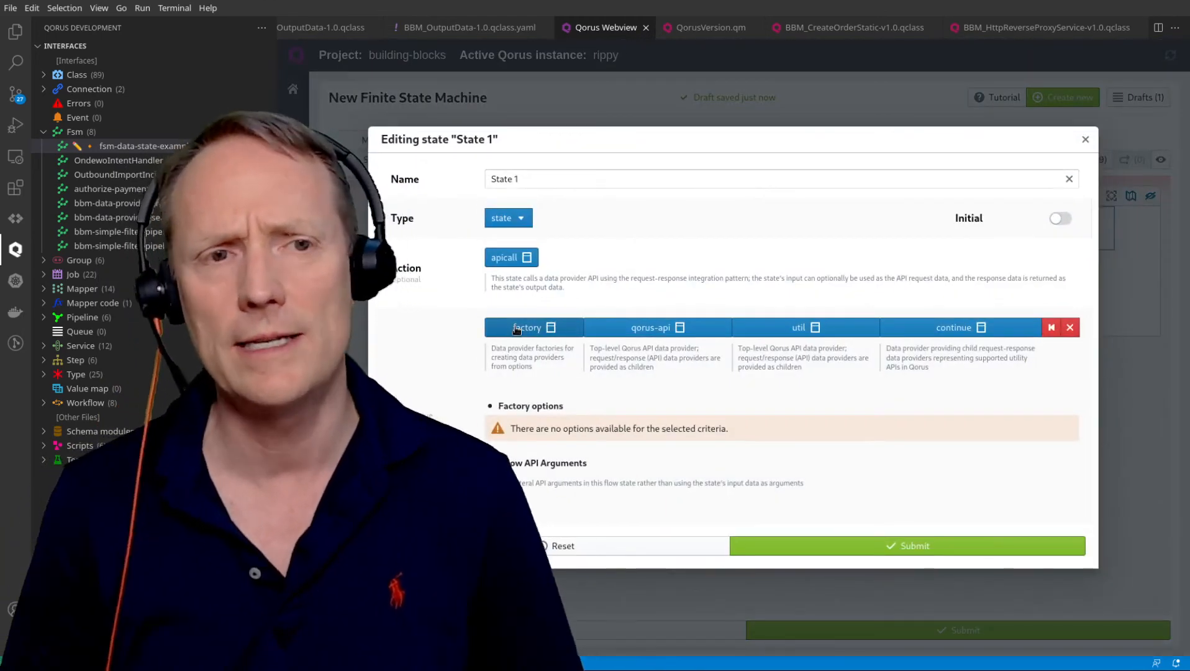